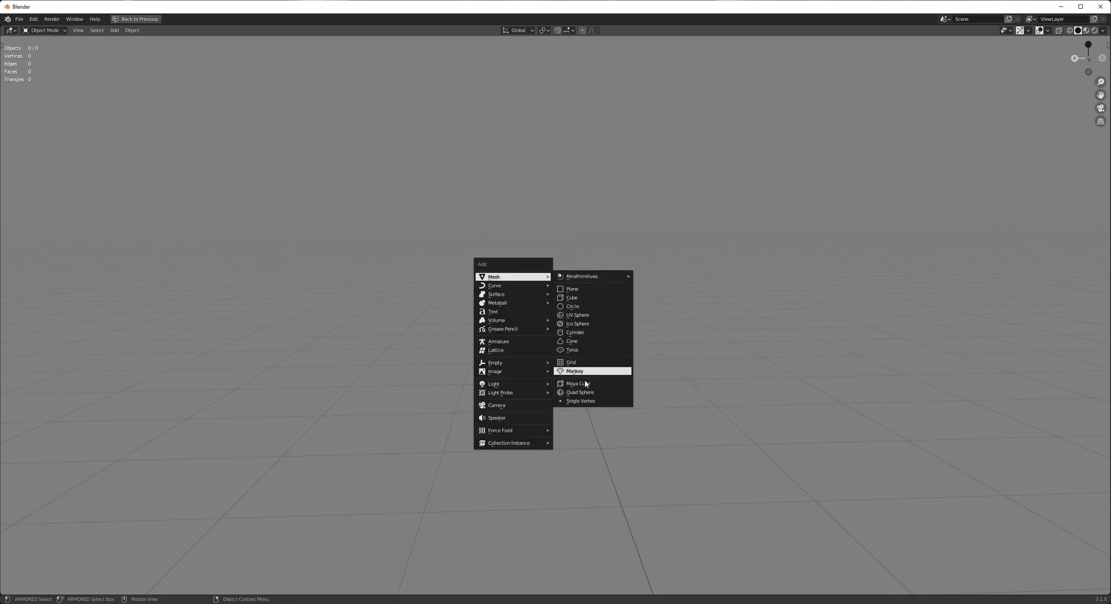
# Step: Add a Maya Cube mesh (488 vertices, 486 faces) to the empty scene
pyautogui.click(583, 383)
pyautogui.click(577, 345)
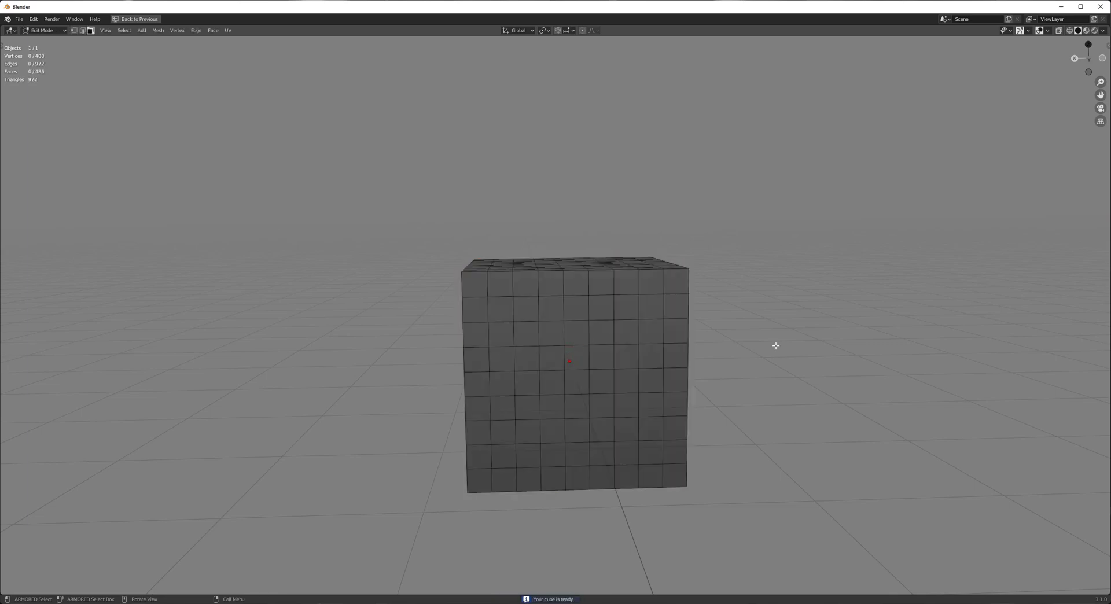
# Step: Zoom in, try selecting cube vertices, and draw crossing vertical and horizontal annotation strokes
pyautogui.scroll(6, 530, 300)
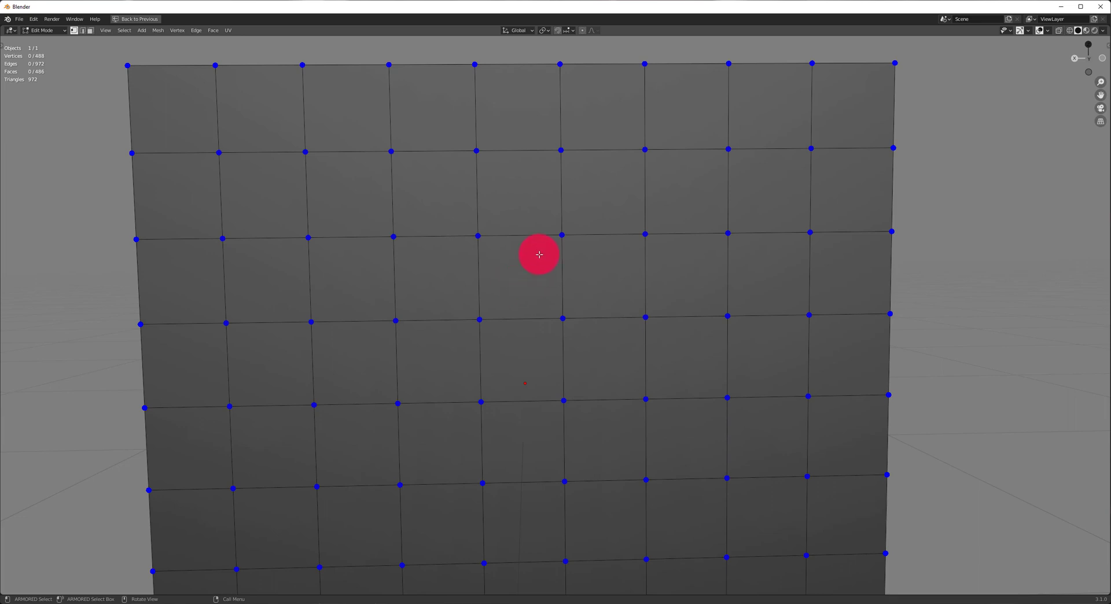
pyautogui.click(507, 296)
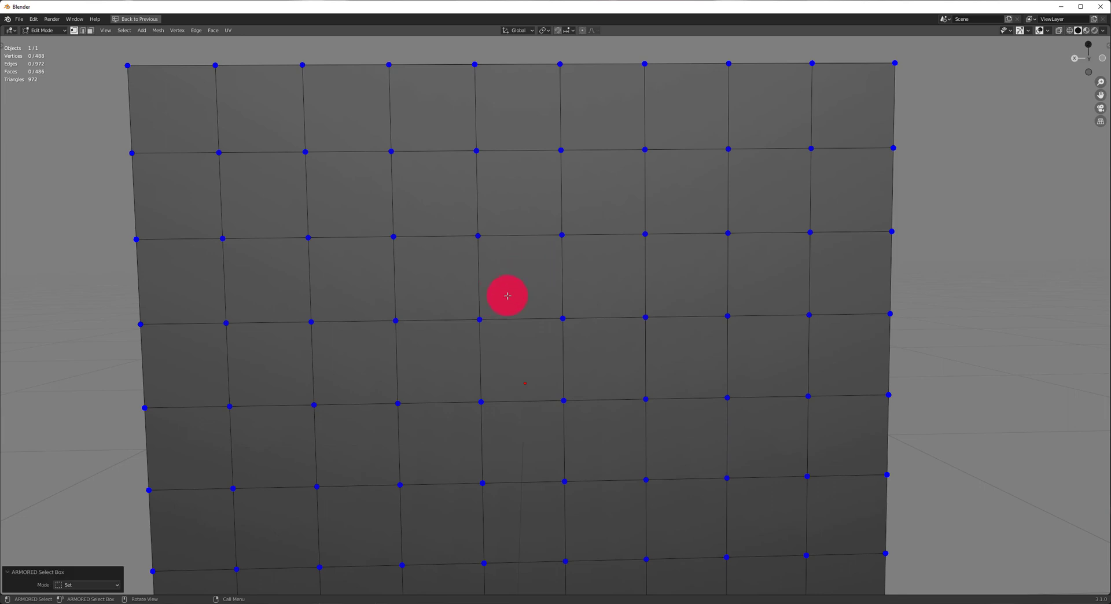
pyautogui.click(545, 264)
pyautogui.click(516, 269)
pyautogui.moveTo(522, 226); pyautogui.dragTo(520, 352)
pyautogui.moveTo(461, 270); pyautogui.dragTo(599, 276)
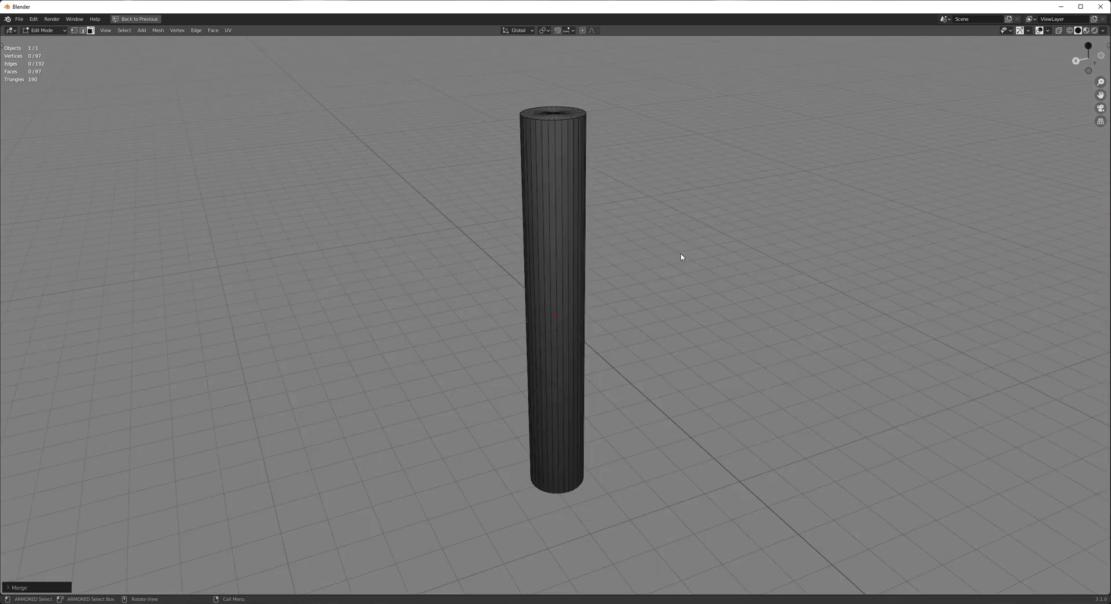
# Step: Border-zoom onto the cylinder's top with Shift+B and orbit to look down on it
pyautogui.hotkey('shift', 'b')
pyautogui.moveTo(650, 79); pyautogui.dragTo(429, 209)
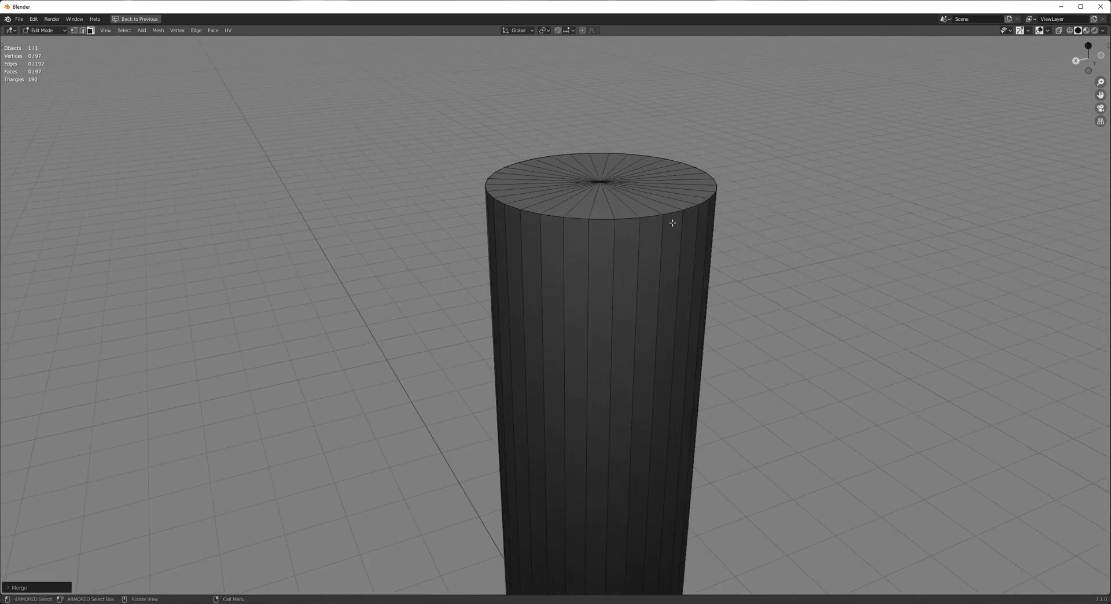
pyautogui.hotkey('ctrl', 'r')
pyautogui.moveTo(632, 320); pyautogui.dragTo(573, 303, button='middle')
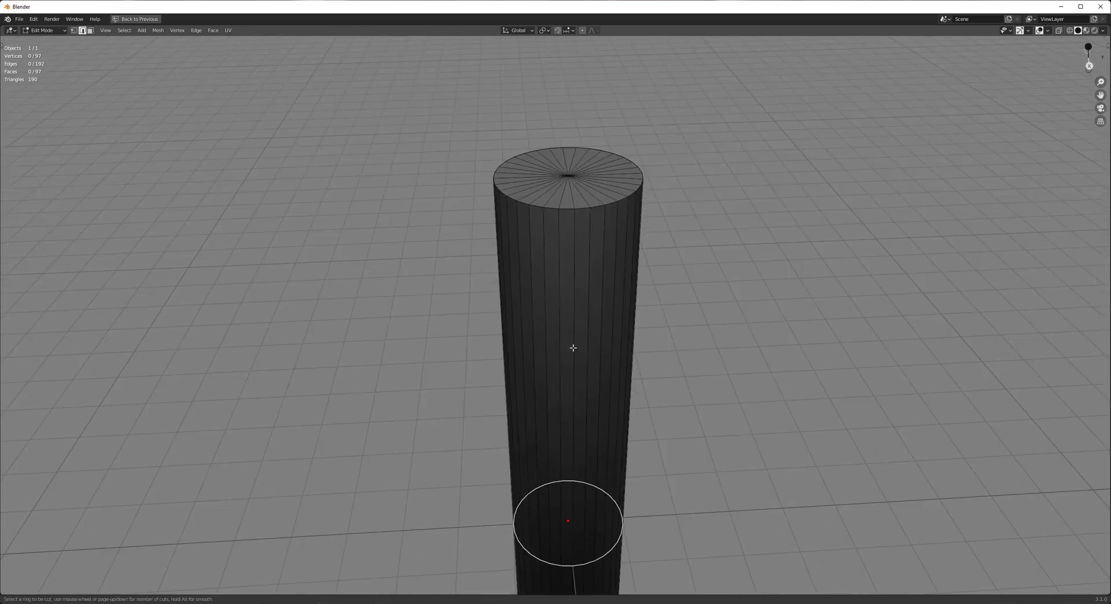
# Step: Cut edge loops near the cylinder's top and low on its side
pyautogui.click(585, 409)
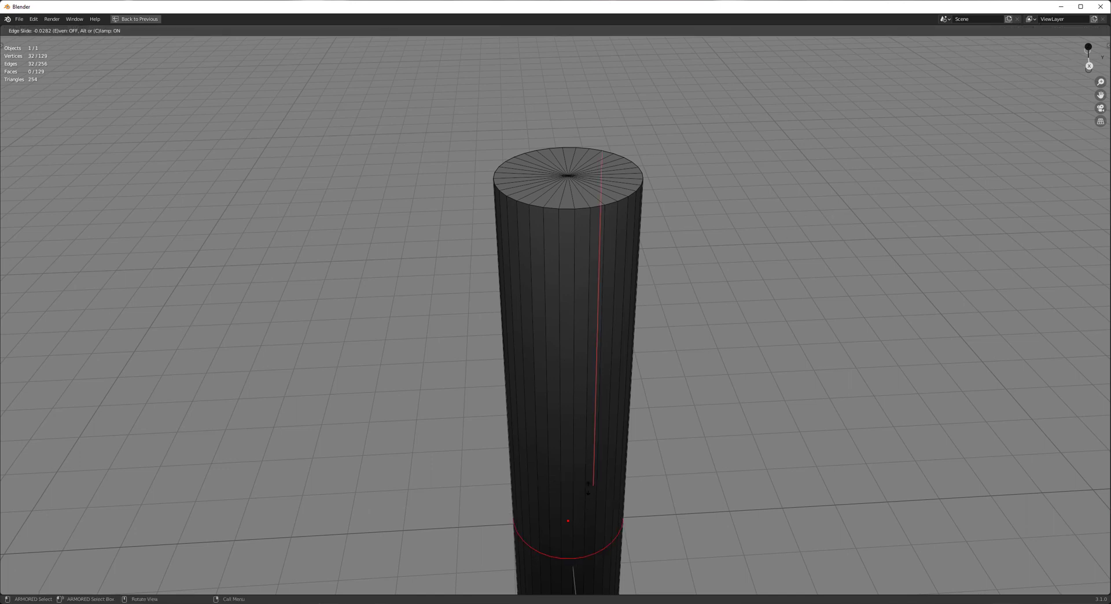
pyautogui.click(631, 241)
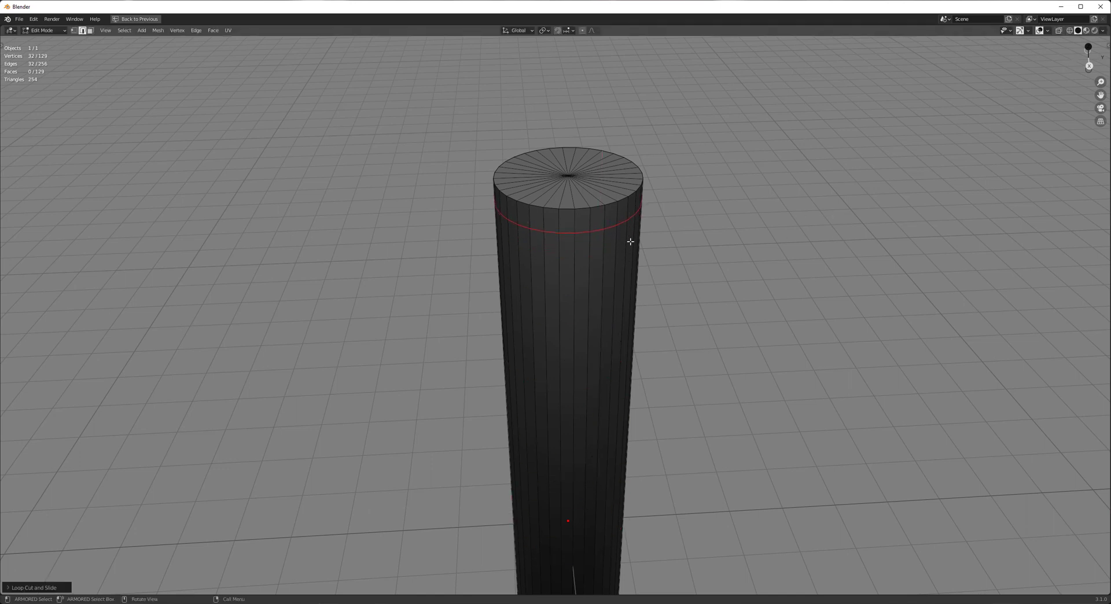
pyautogui.click(585, 485)
pyautogui.click(613, 243)
pyautogui.click(593, 502)
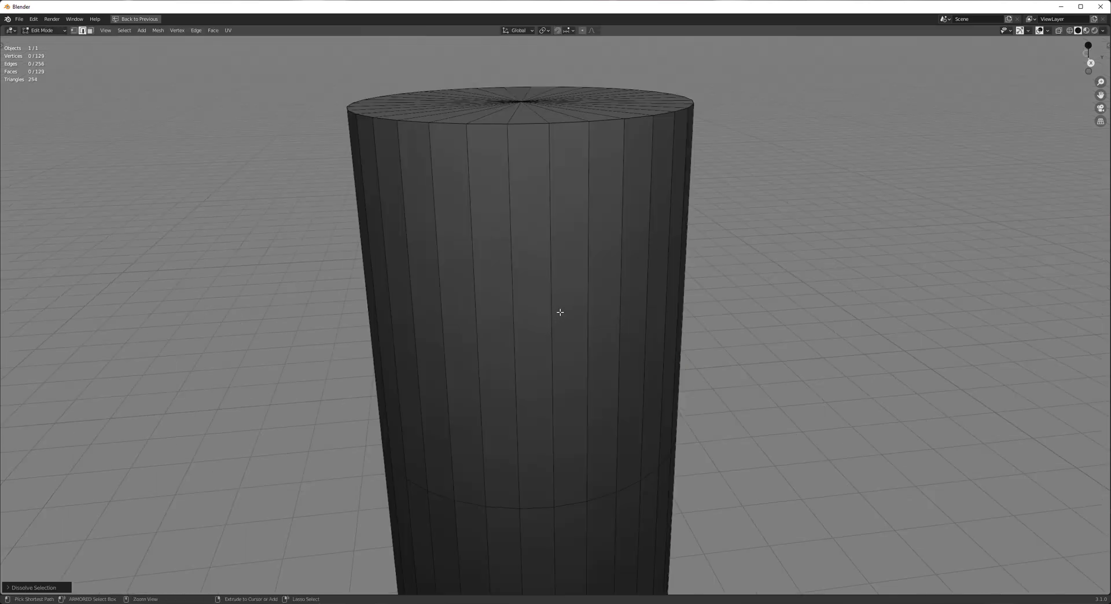
# Step: Start a loop cut over the cylinder and enter 2010 as the number of cuts
pyautogui.hotkey('ctrl', 'r')
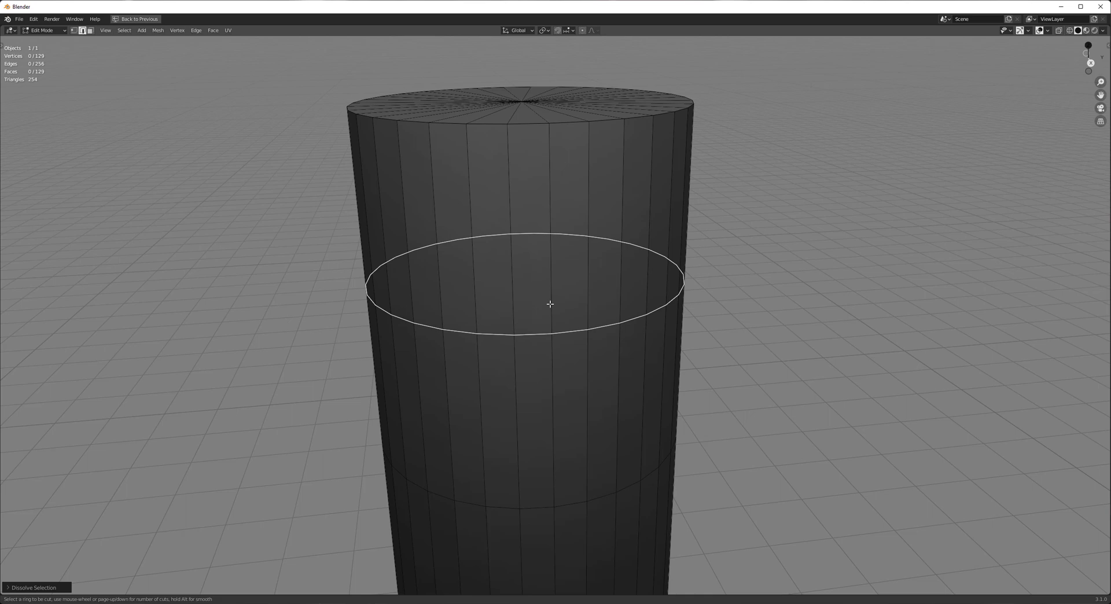
pyautogui.write('20')
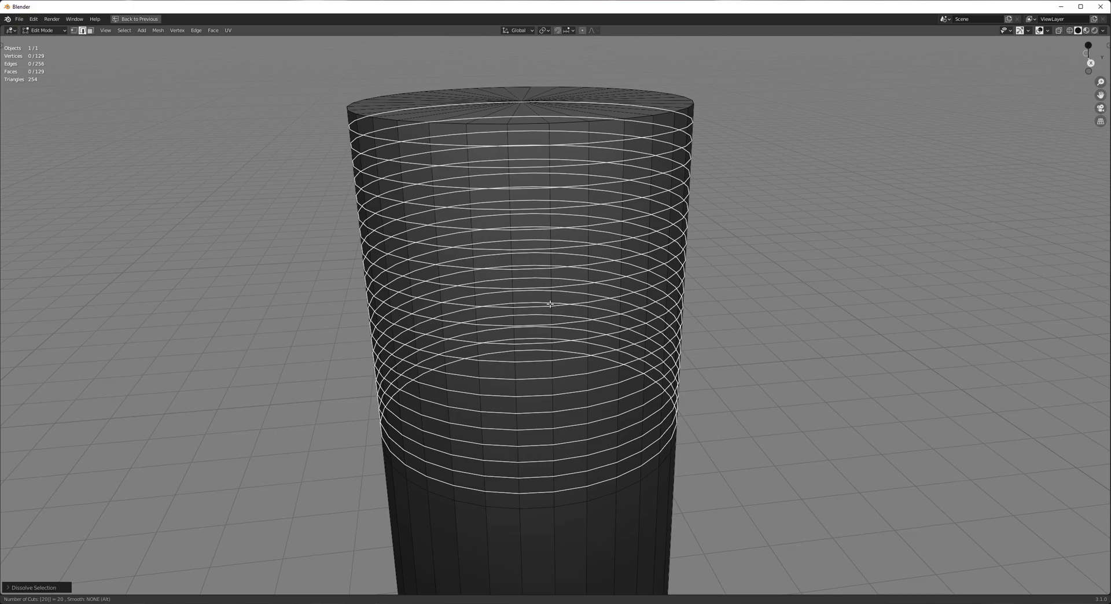
pyautogui.write('10')
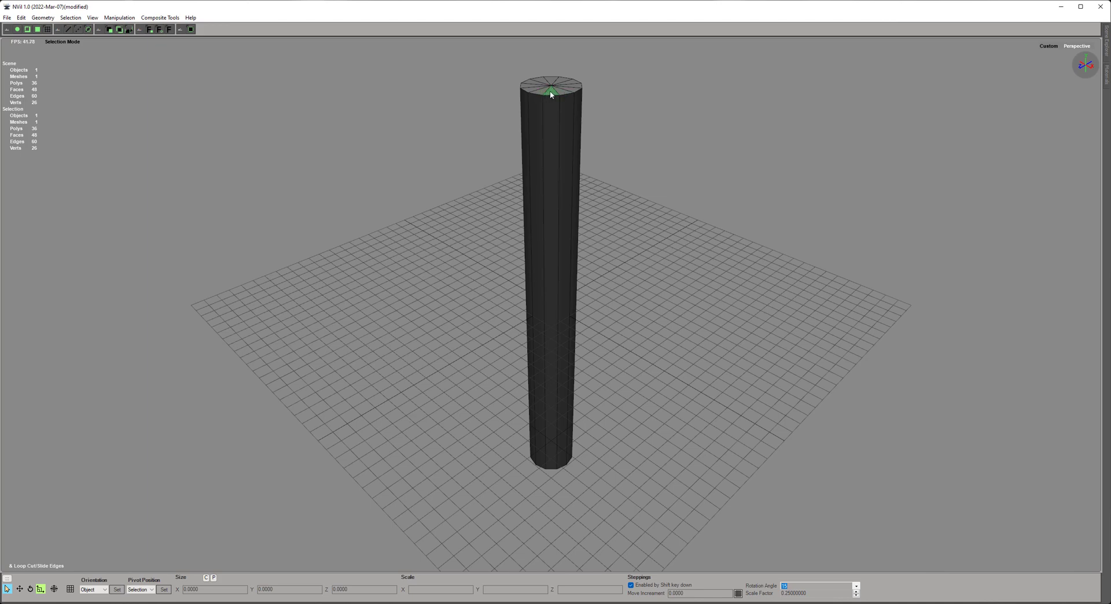
# Step: Frame the cylinder's top cap in the viewport with the F Best Fit shortcut
pyautogui.press('f')
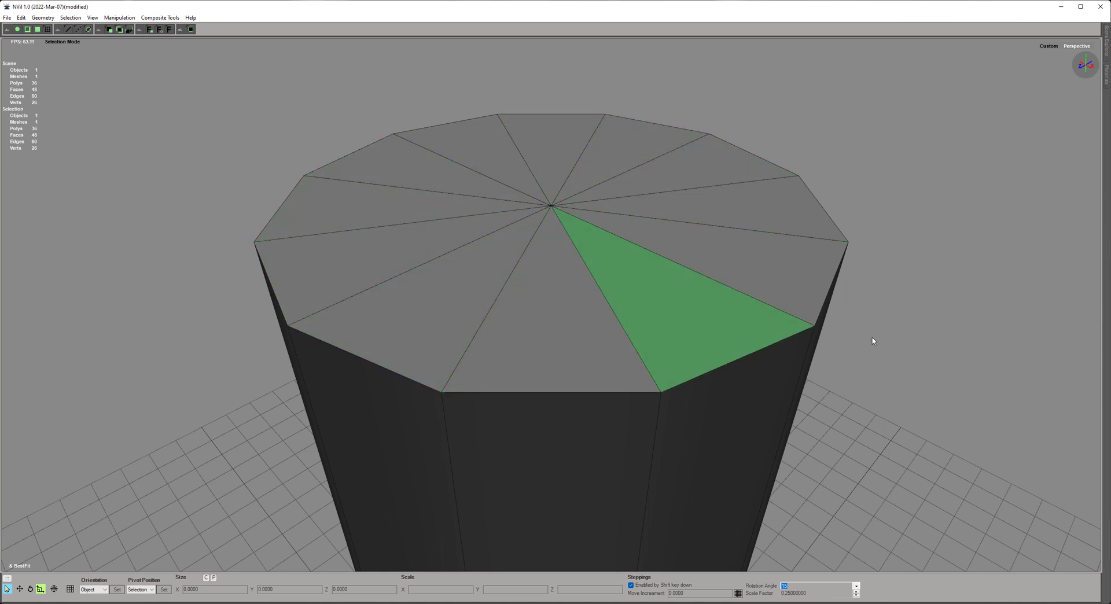
# Step: Cut three edge loops near the cylinder's top and more loops near its bottom
pyautogui.moveTo(845, 489); pyautogui.dragTo(786, 359, button='middle')
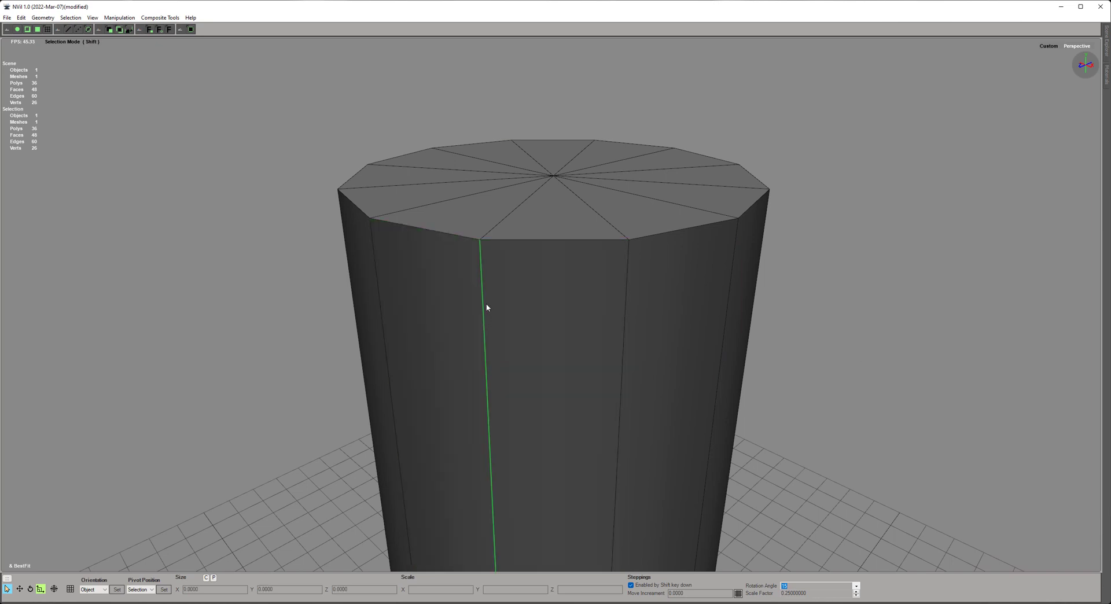
pyautogui.hotkey('shift', 'e')
pyautogui.click(481, 266)
pyautogui.click(482, 279)
pyautogui.click(483, 304)
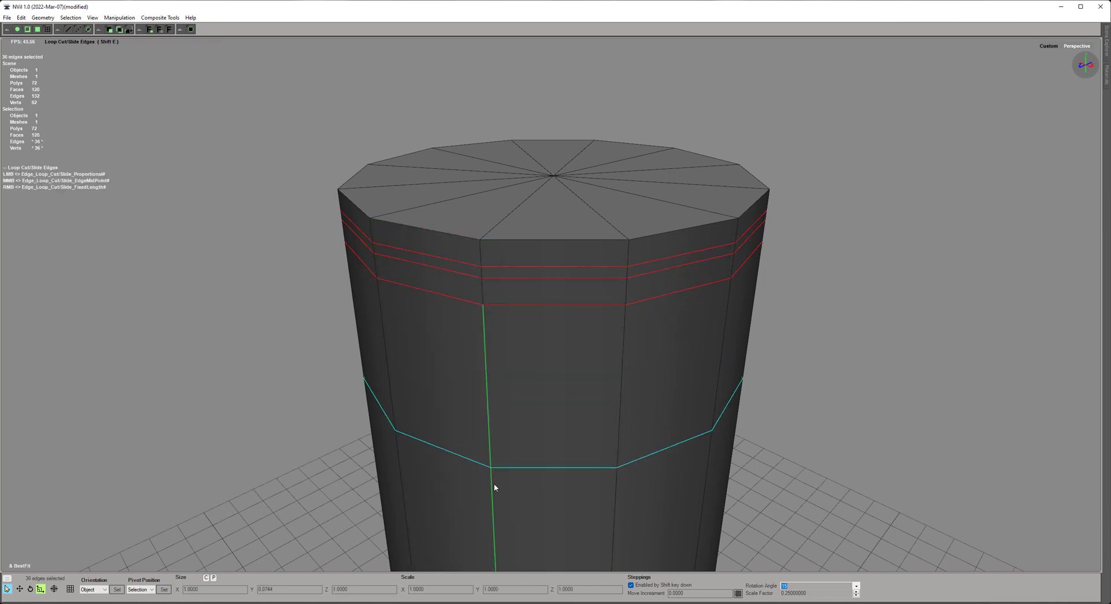
pyautogui.moveTo(494, 507); pyautogui.dragTo(494, 541)
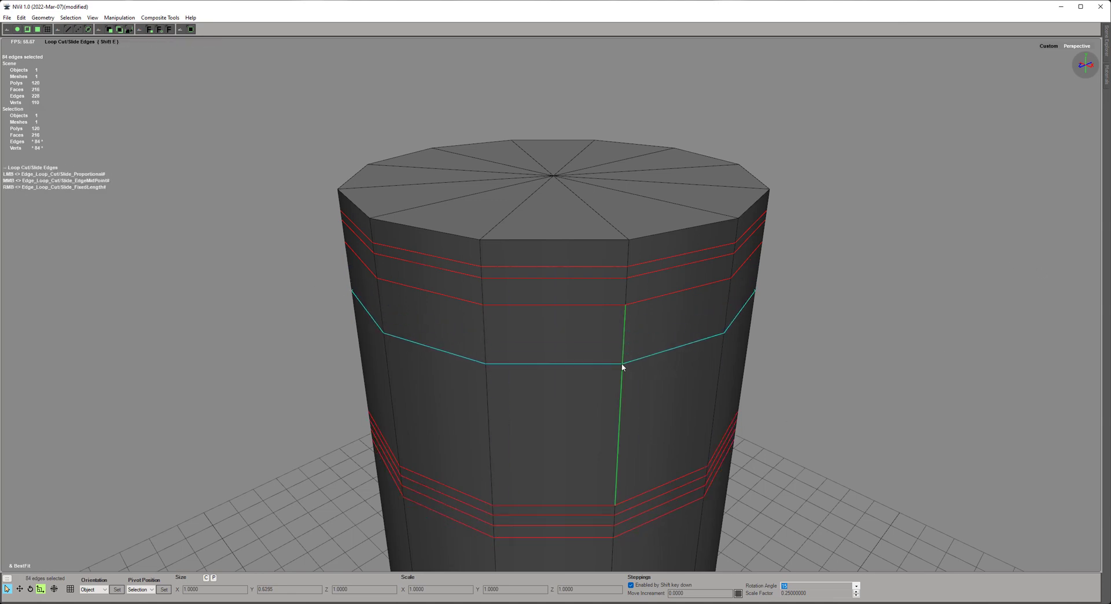
# Step: Add one loop midway down, slide it lower, compare 9 versus 1 cuts, then exit
pyautogui.middleClick(625, 318)
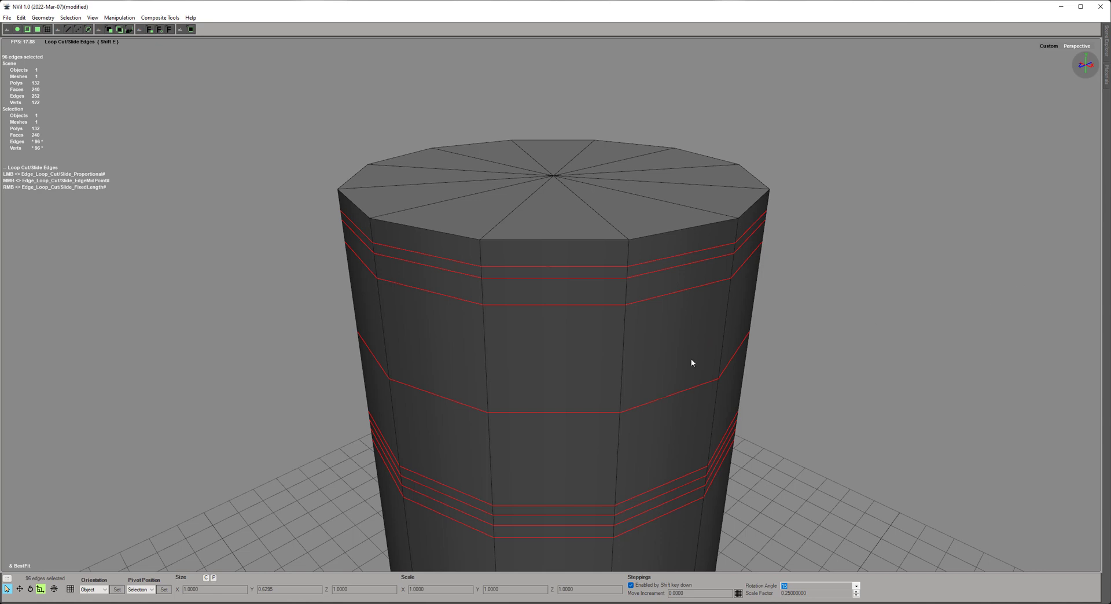
pyautogui.moveTo(652, 396)
pyautogui.mouseDown()
pyautogui.moveTo(620, 376)
pyautogui.moveTo(616, 431)
pyautogui.moveTo(636, 404)
pyautogui.mouseUp()
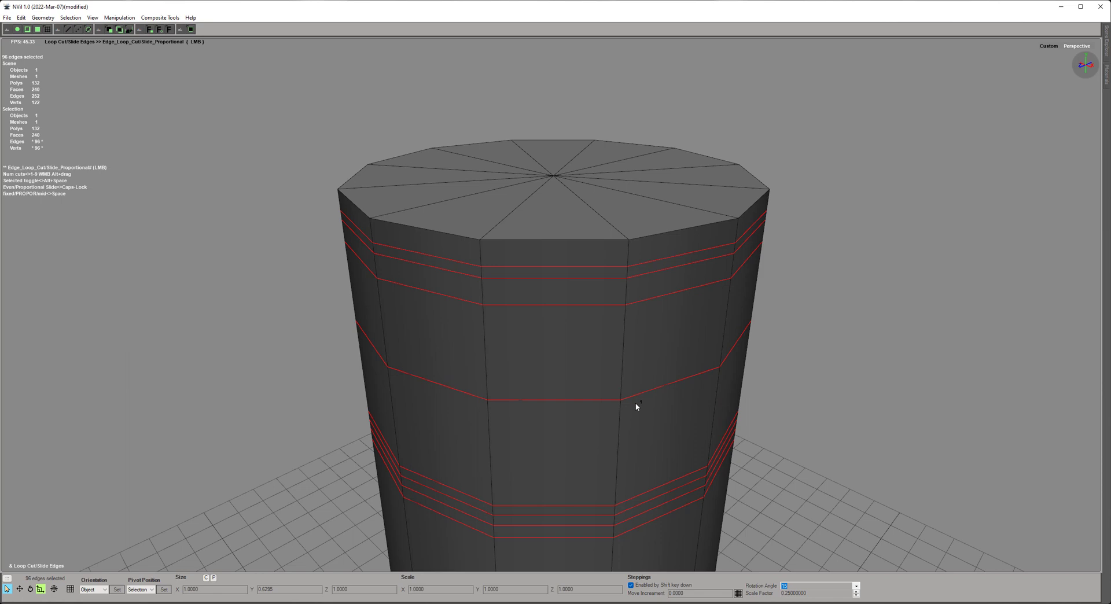
pyautogui.press('9')
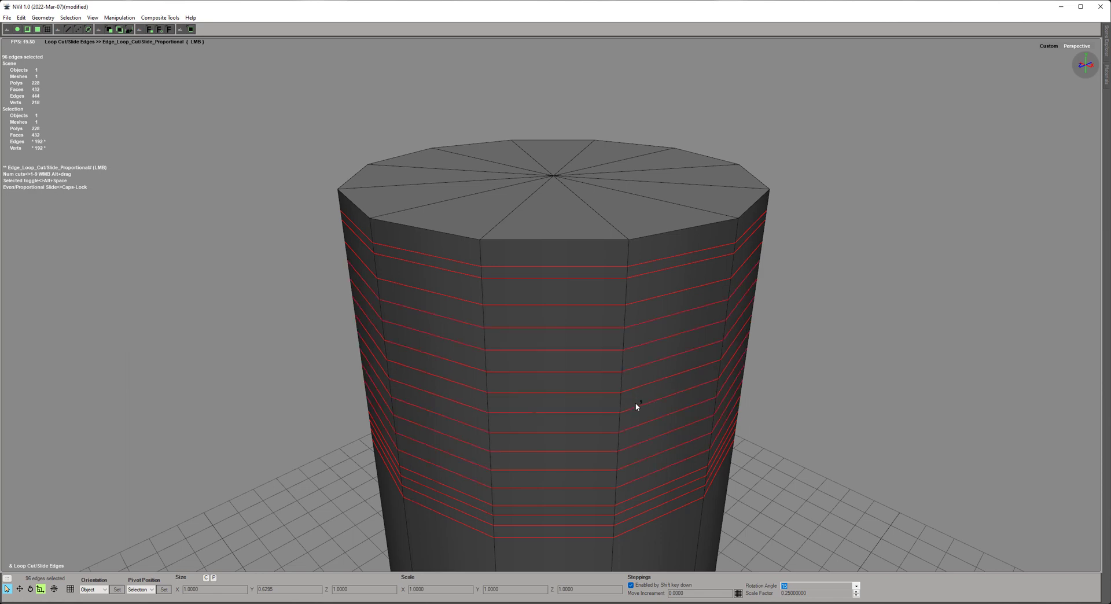
pyautogui.press('1')
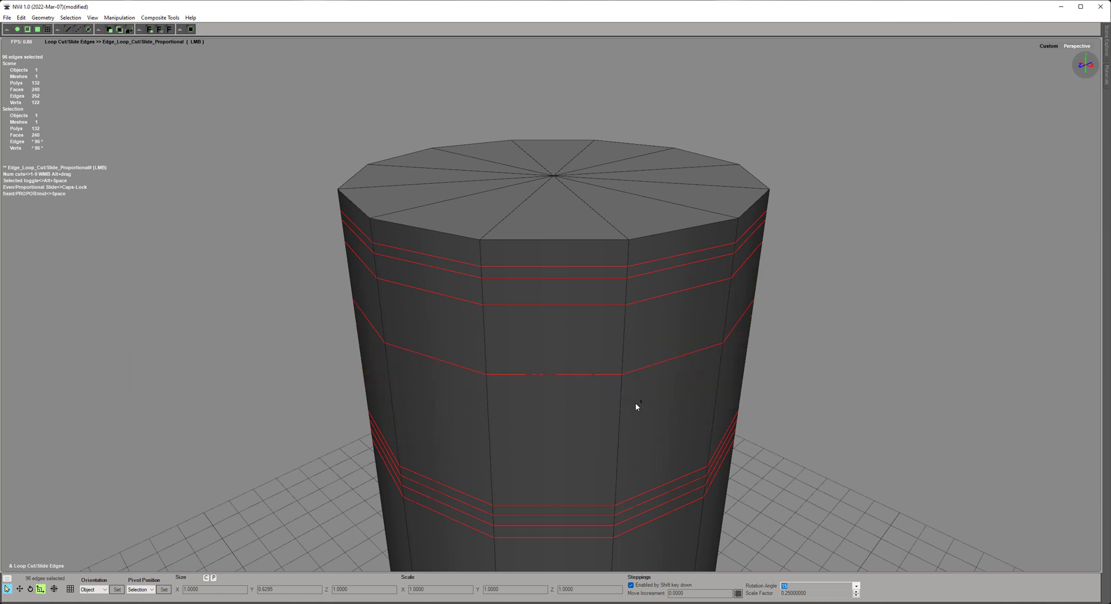
pyautogui.press('9')
pyautogui.press('1')
pyautogui.press('Escape')
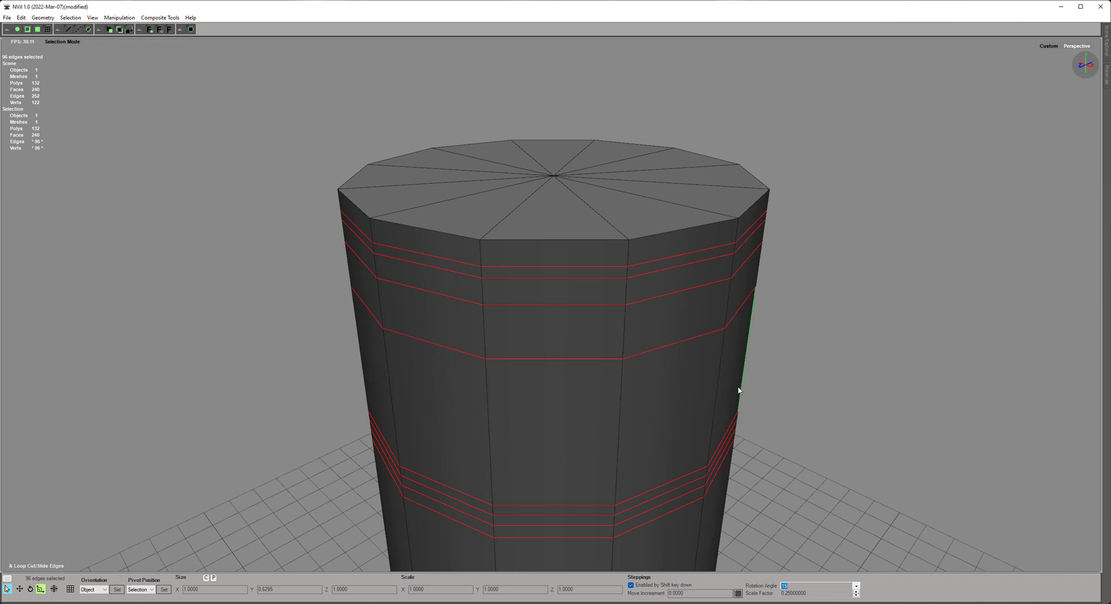
pyautogui.moveTo(814, 359); pyautogui.dragTo(796, 230, button='middle')
# Step: Cut concentric edge loops into the cylinder's top face, from centre out to the rim
pyautogui.hotkey('shift', 'e')
pyautogui.click(542, 233)
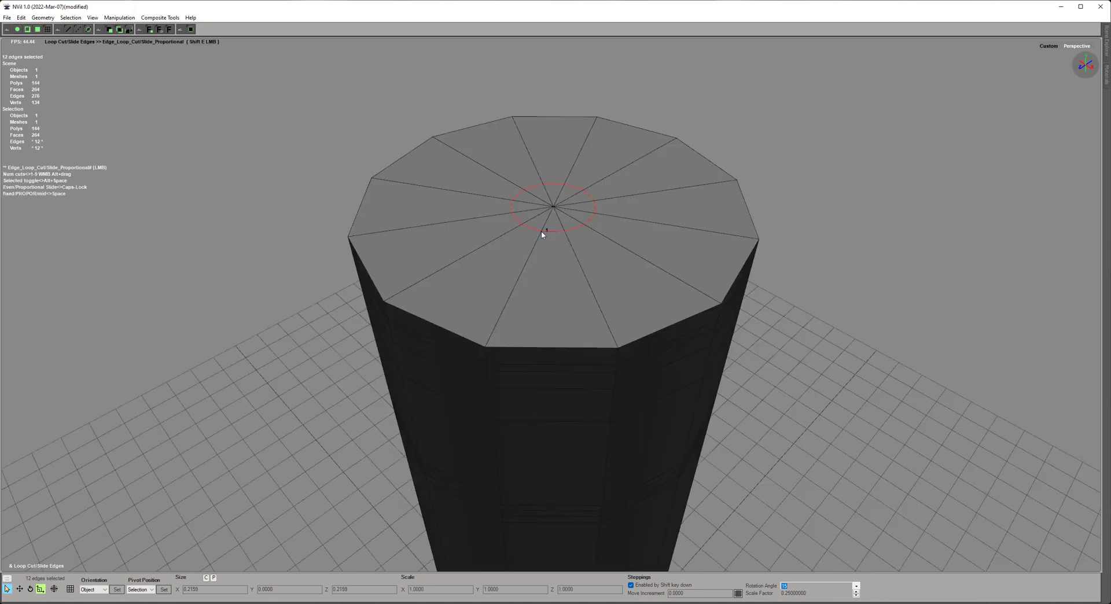
pyautogui.scroll(3, 523, 284)
pyautogui.click(507, 305)
pyautogui.click(499, 322)
pyautogui.press('Escape')
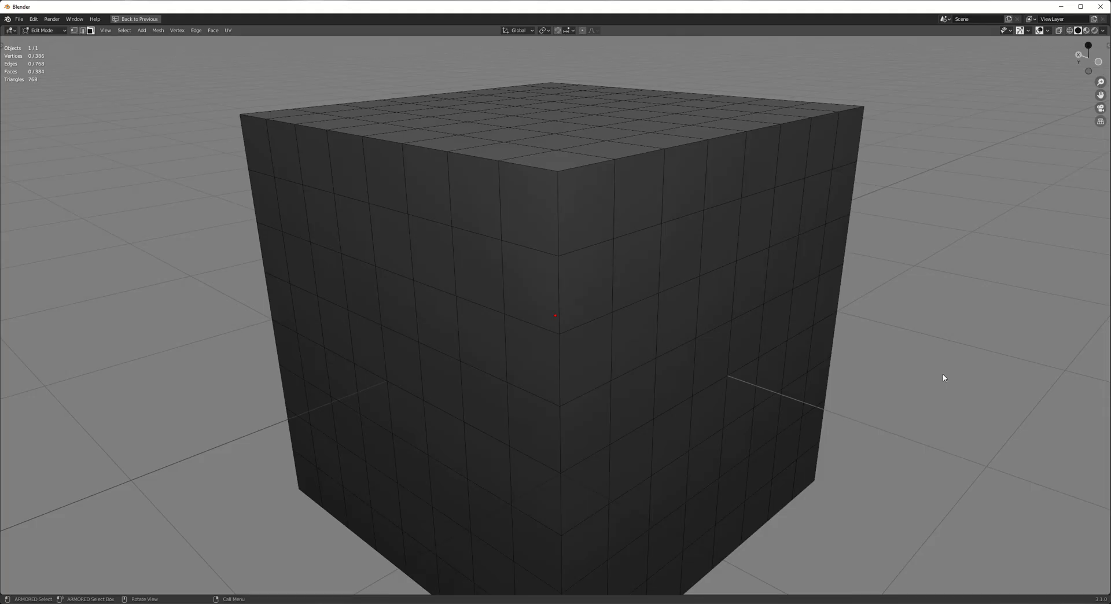
# Step: Frame a selected front face, deselect it, then select another face and frame all with Home
pyautogui.click(436, 319)
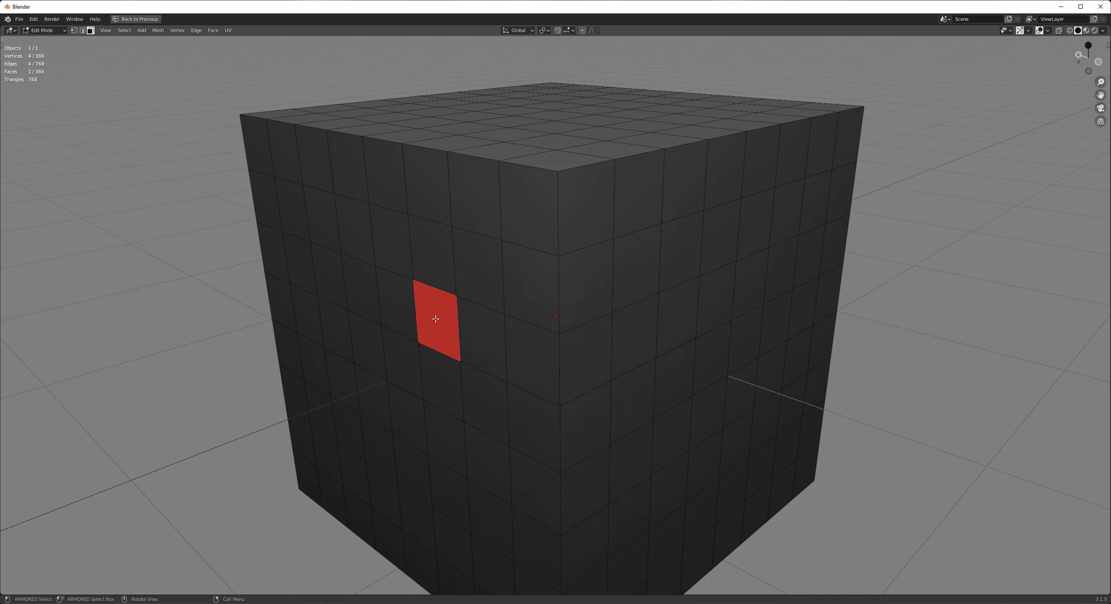
pyautogui.press('KP_Decimal')
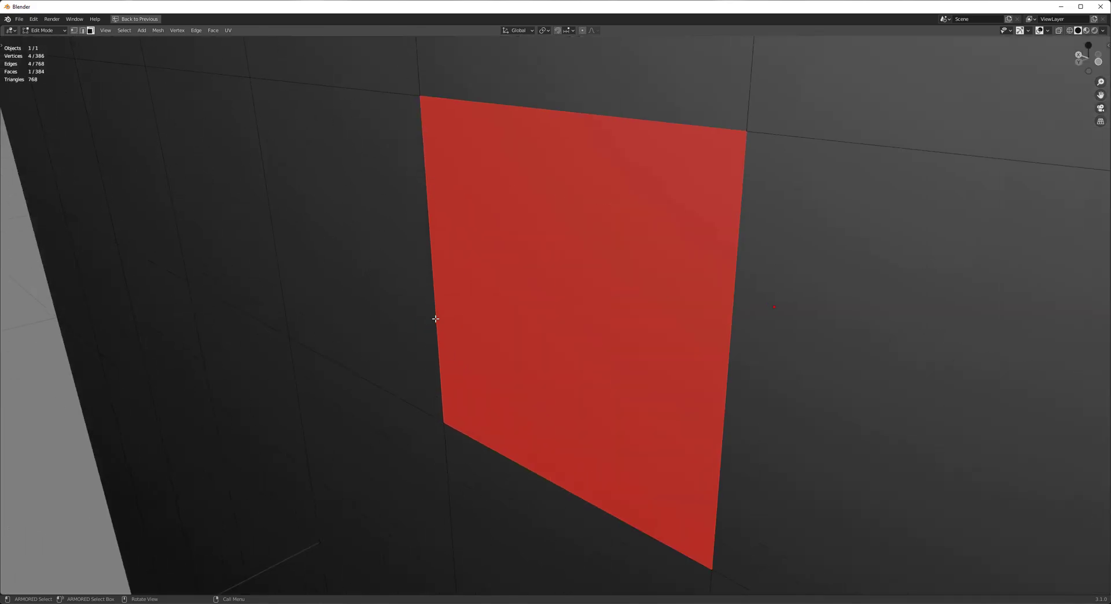
pyautogui.hotkey('alt', 'a')
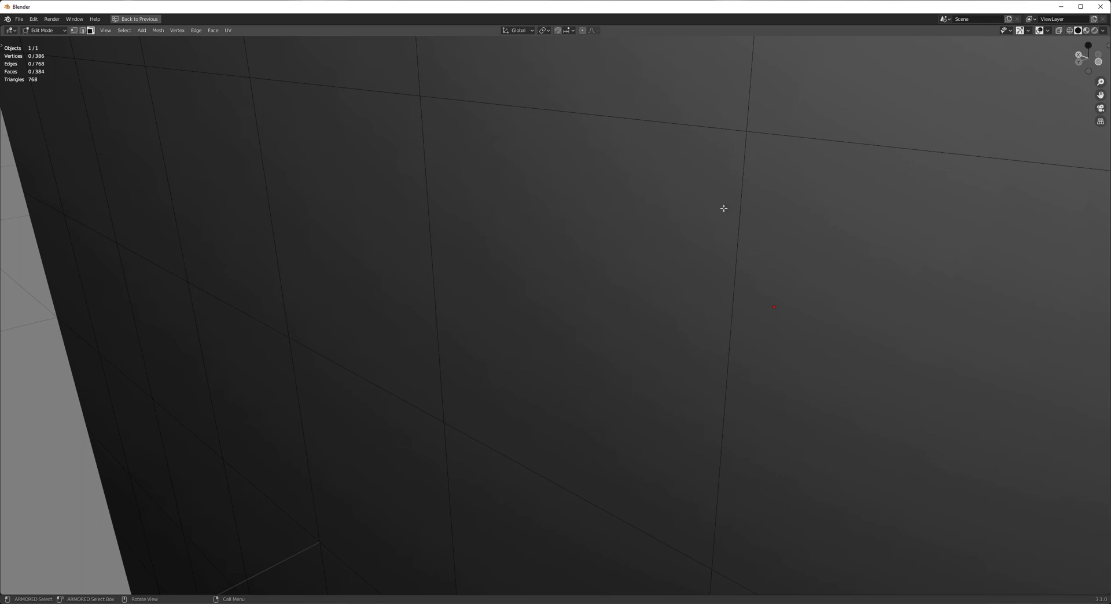
pyautogui.press('Home')
pyautogui.click(528, 280)
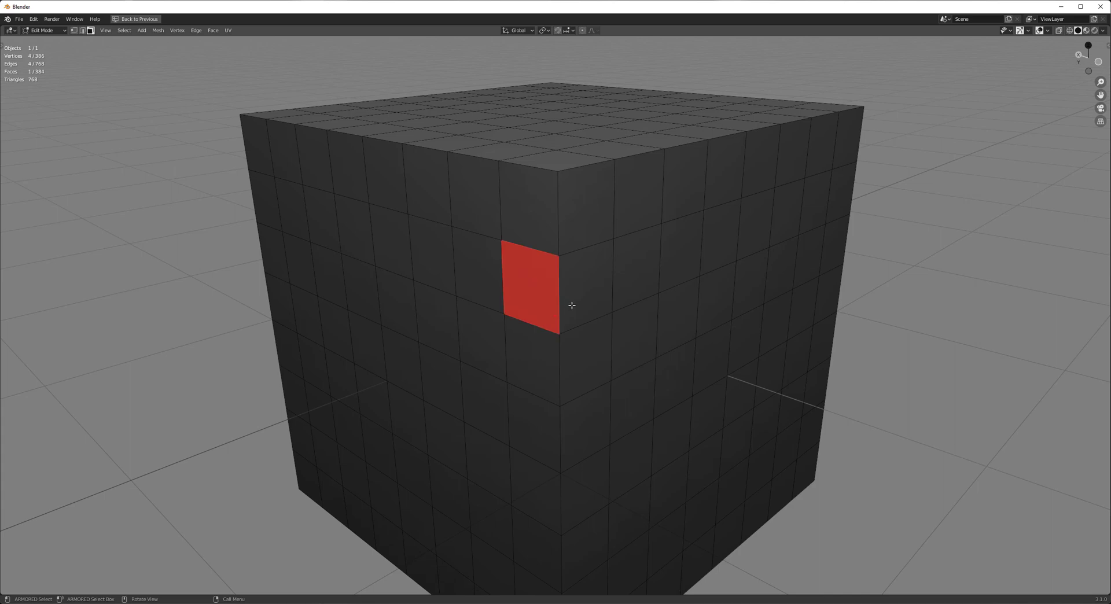
pyautogui.scroll(6, 527, 281)
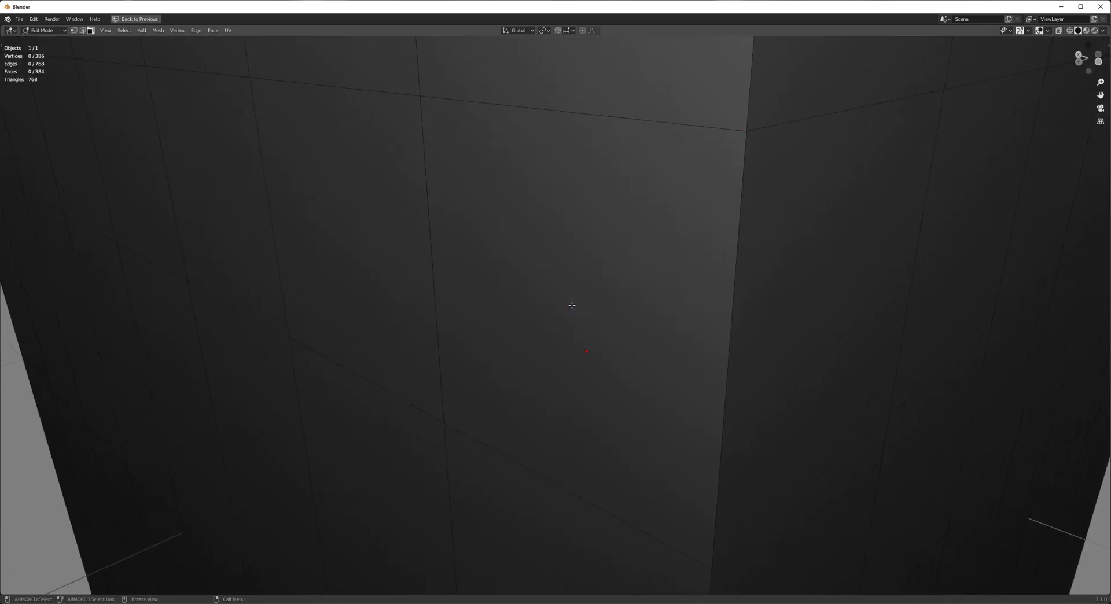
pyautogui.press('Home')
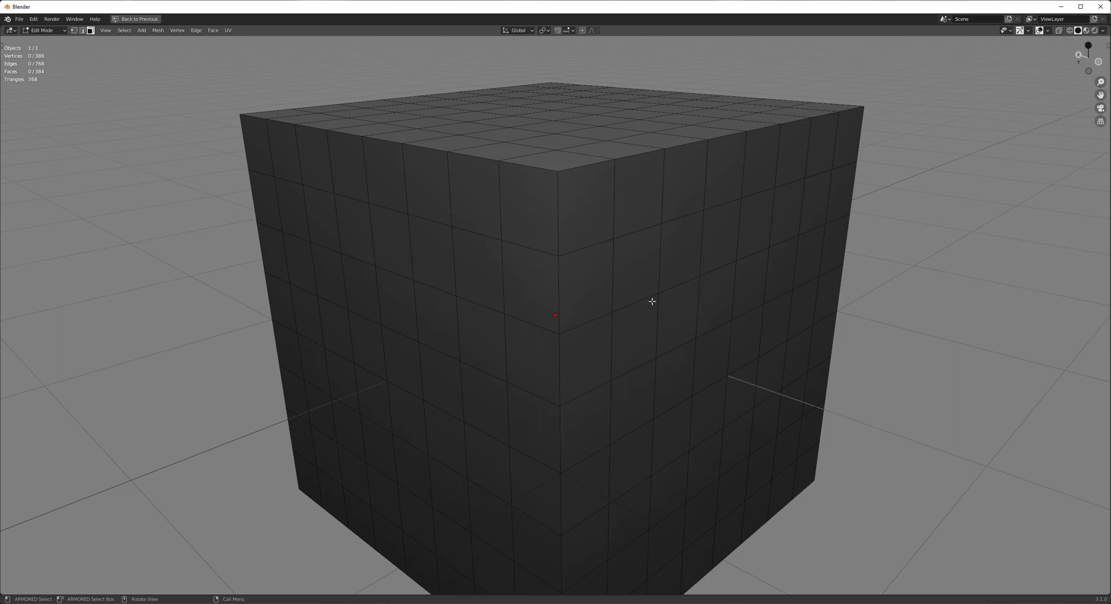
# Step: Toggle between Object and Edit Mode, then select a face on the cube's lower front
pyautogui.press('Tab')
pyautogui.scroll(8, 654, 304)
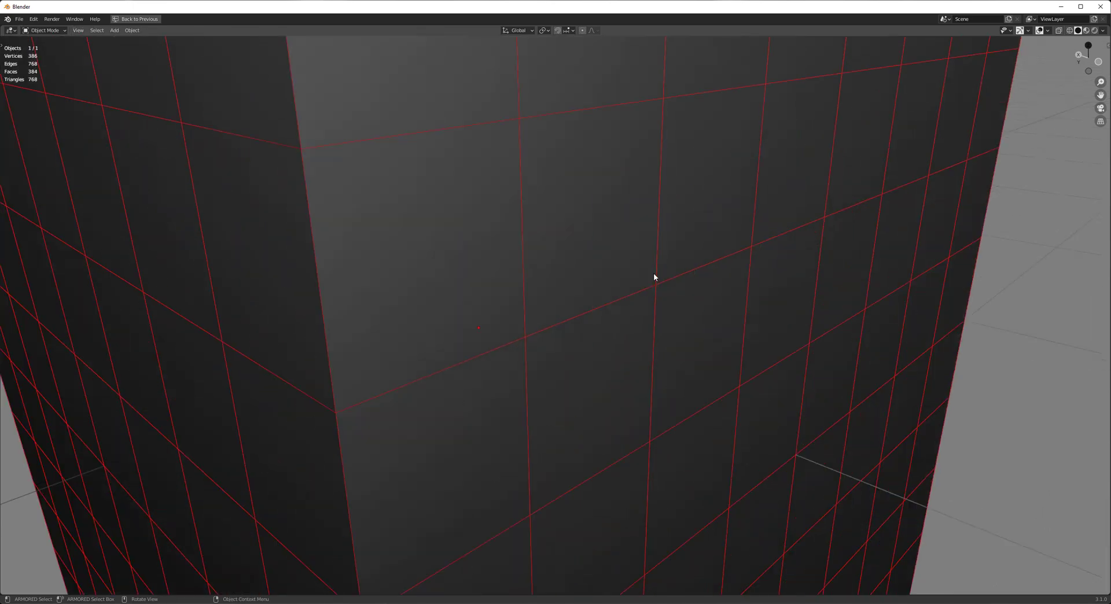
pyautogui.scroll(-8, 654, 278)
pyautogui.press('Tab')
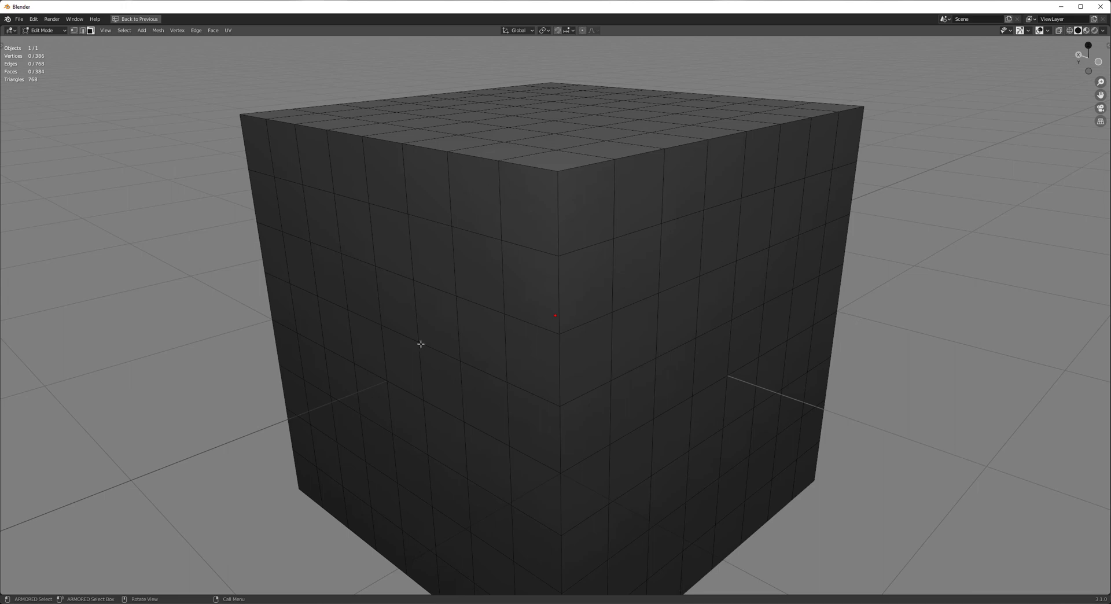
pyautogui.click(434, 368)
pyautogui.scroll(5, 509, 372)
pyautogui.scroll(-5, 518, 372)
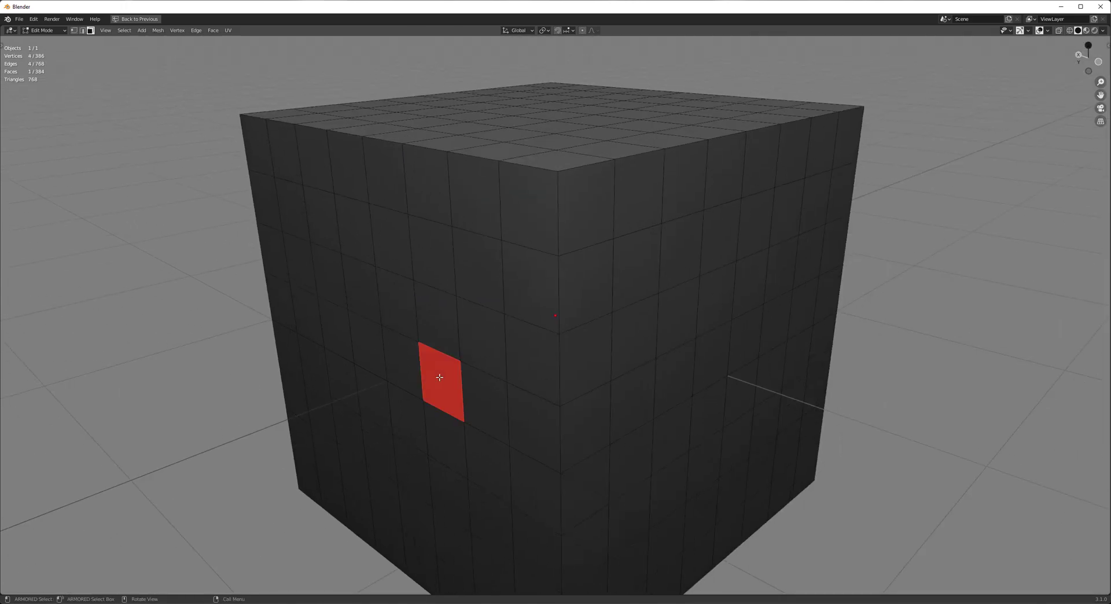
pyautogui.scroll(5, 454, 379)
# Step: Orbit down onto the three parts and Shift+B zoom onto their cross-shaped top sockets
pyautogui.scroll(-5, 467, 377)
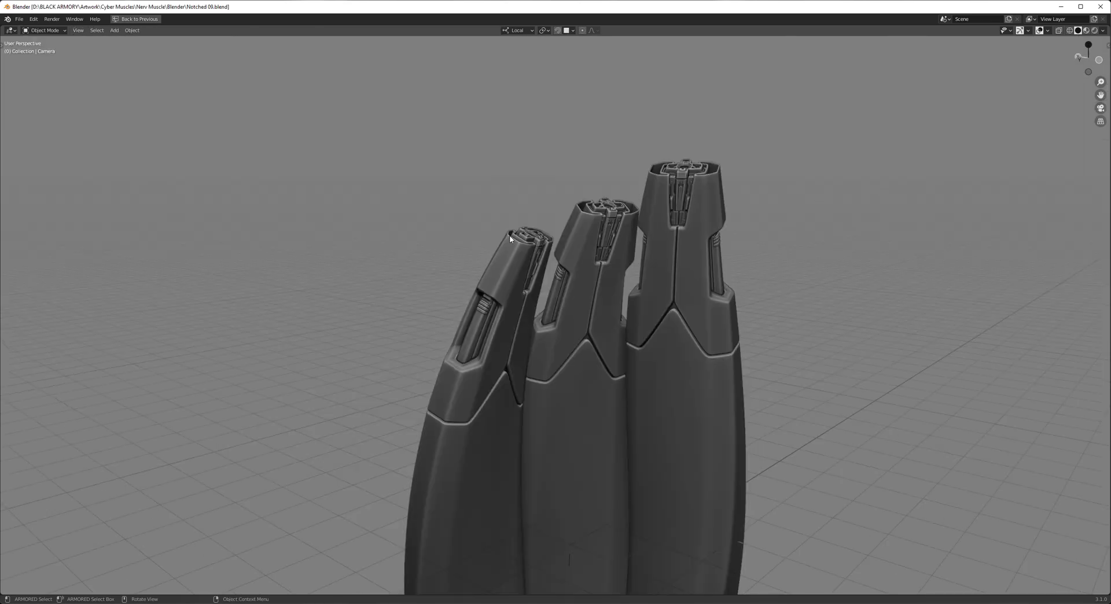
pyautogui.moveTo(832, 131); pyautogui.dragTo(387, 341)
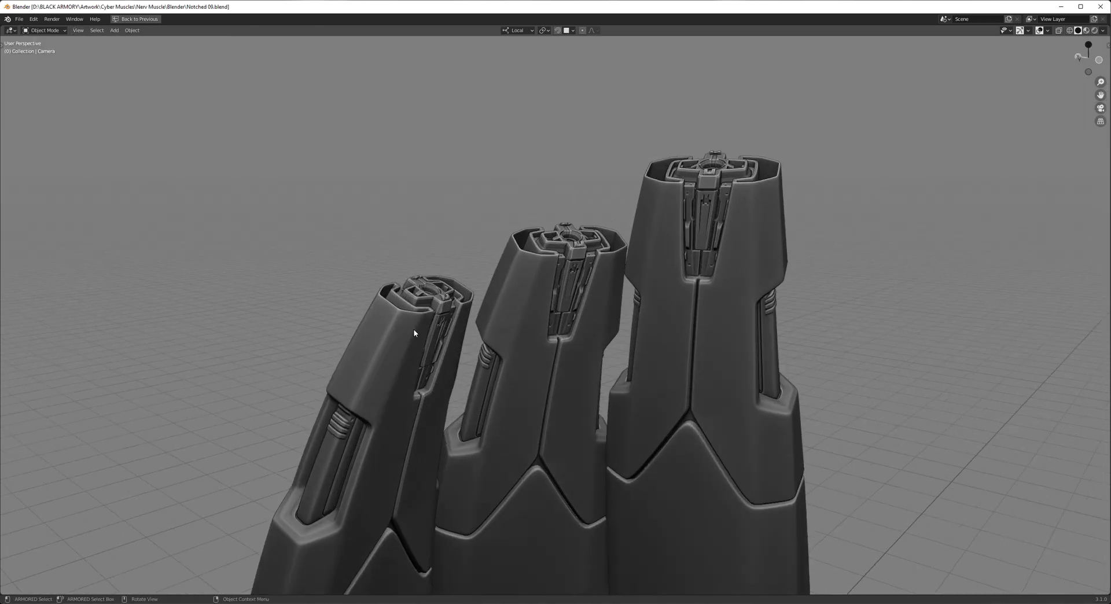
pyautogui.moveTo(865, 242); pyautogui.dragTo(846, 261, button='middle')
pyautogui.moveTo(835, 277); pyautogui.dragTo(818, 261, button='middle')
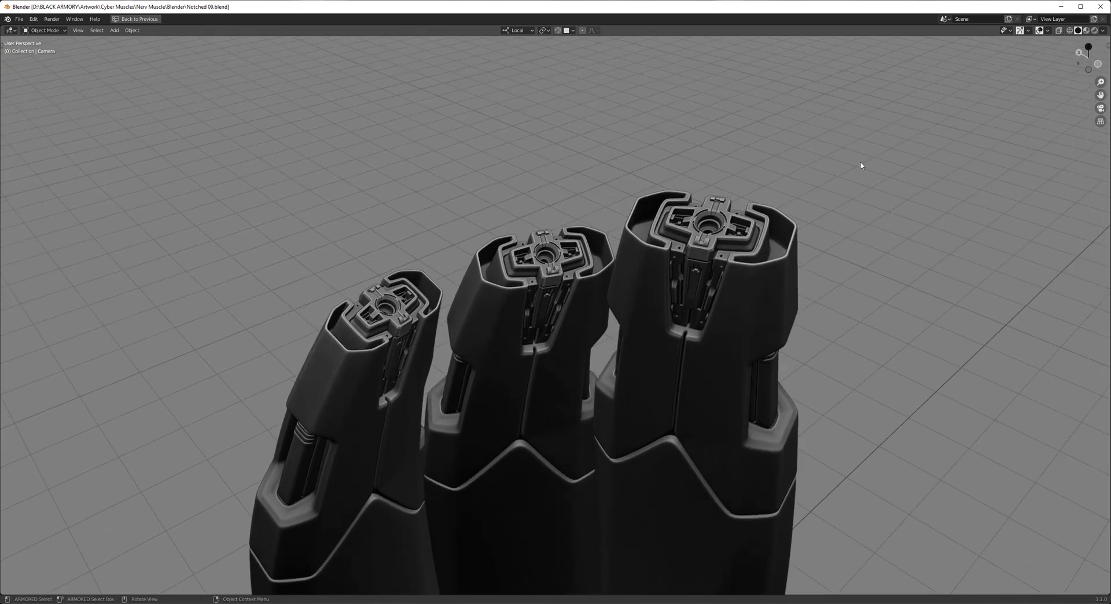
pyautogui.hotkey('shift', 'b')
pyautogui.moveTo(856, 161); pyautogui.dragTo(322, 353)
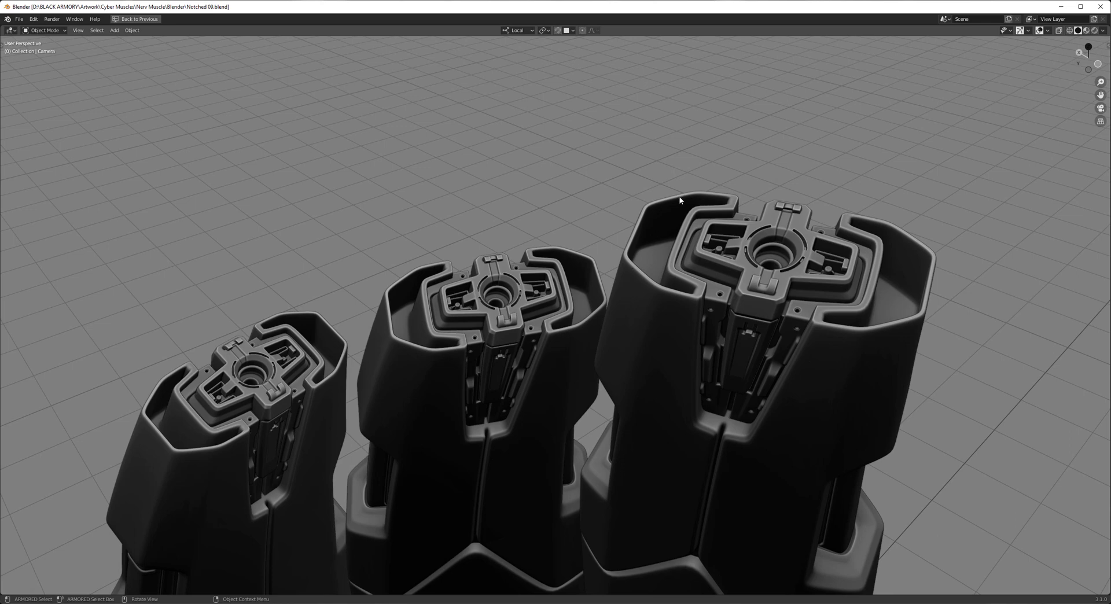
pyautogui.moveTo(680, 200); pyautogui.dragTo(694, 207, button='middle')
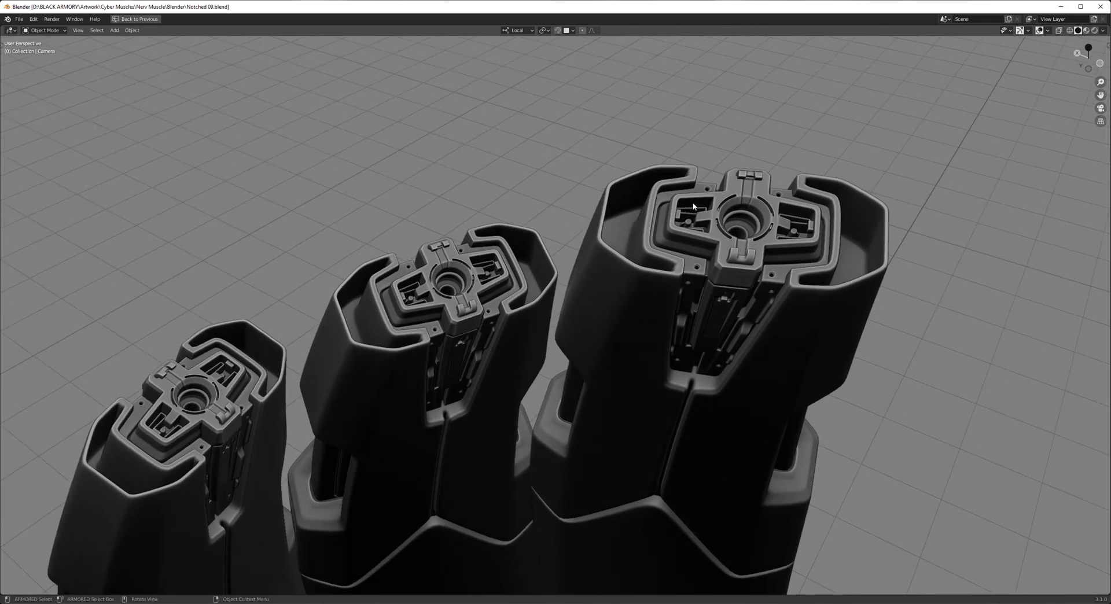